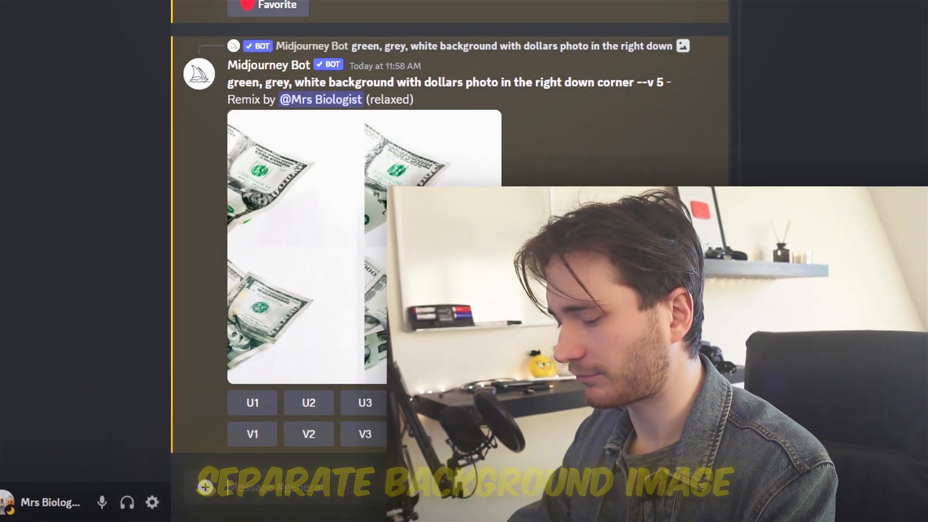
- Submit the /imagine prompt "a large field with mountains in the background, -- 16:9 --v5"
text(/imagine)
key(Tab)
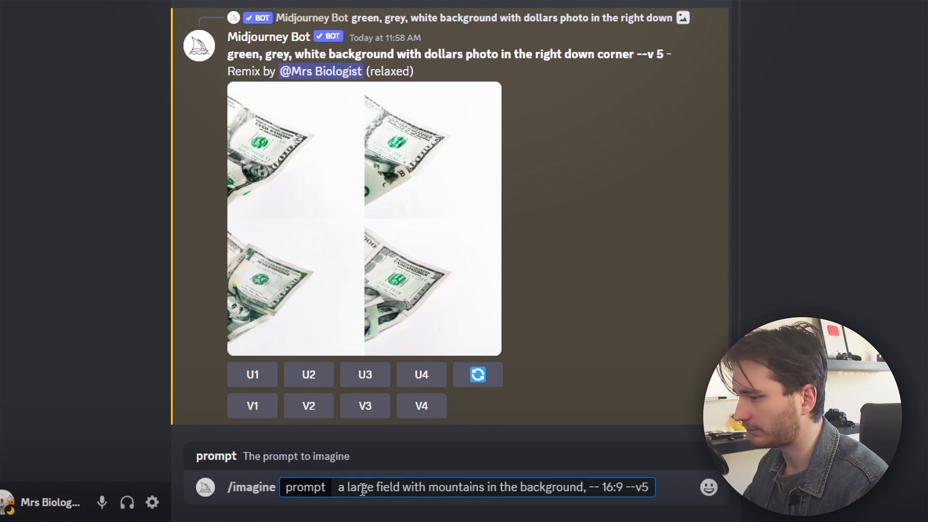
key(Return)
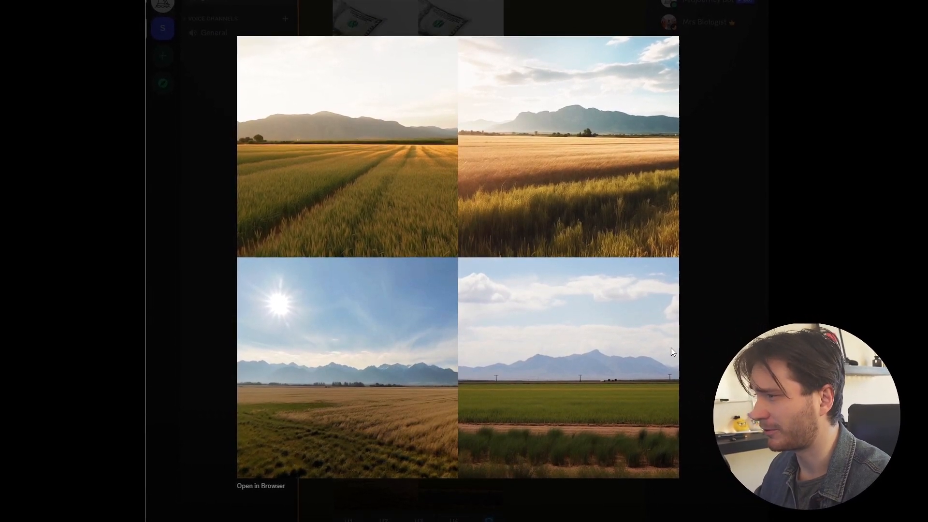
- Upscale the second image of the field-and-mountains grid and open the upscaled result enlarged
key(Escape)
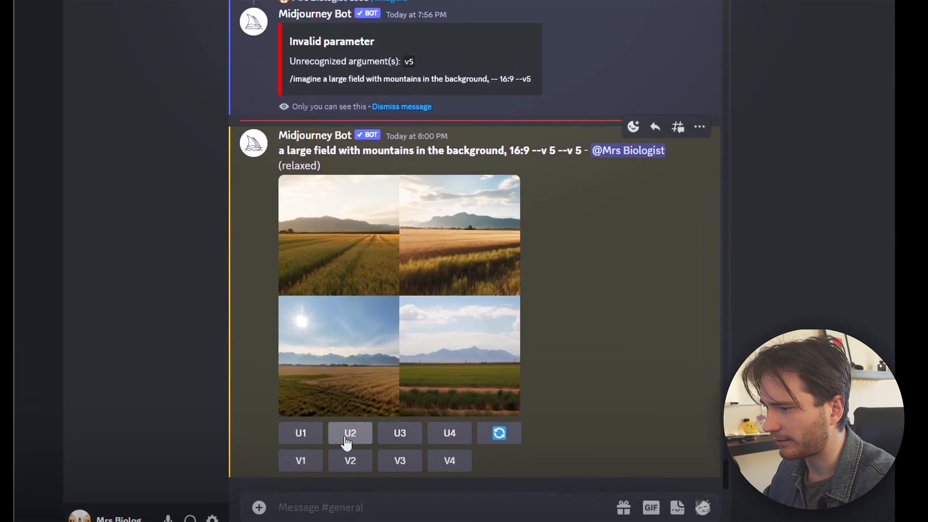
click(360, 478)
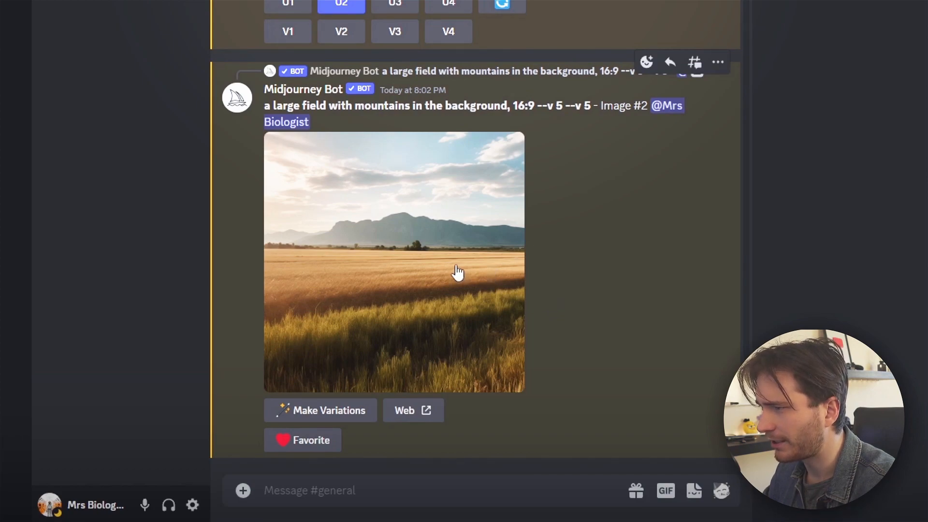
click(451, 283)
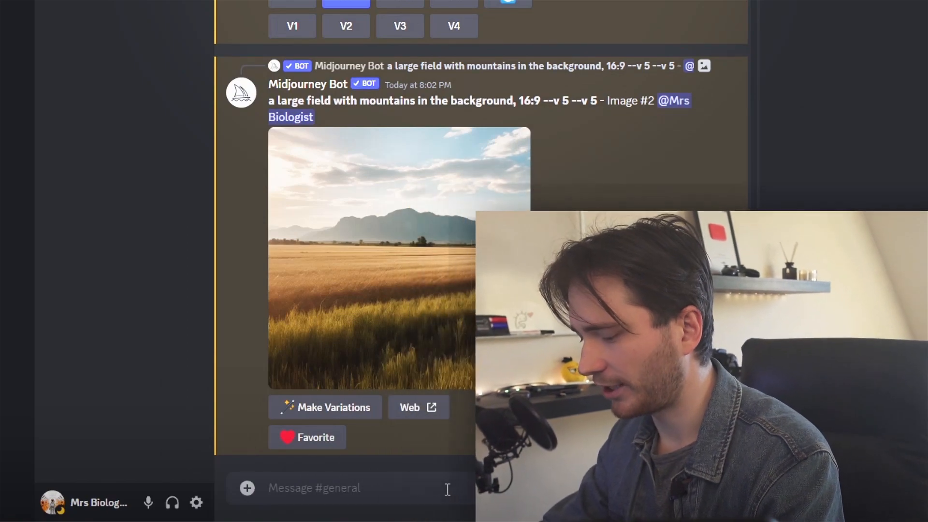
- Start a /blend command and save the upscaled field image to disk as a PNG, replacing any existing copy
text(/blend)
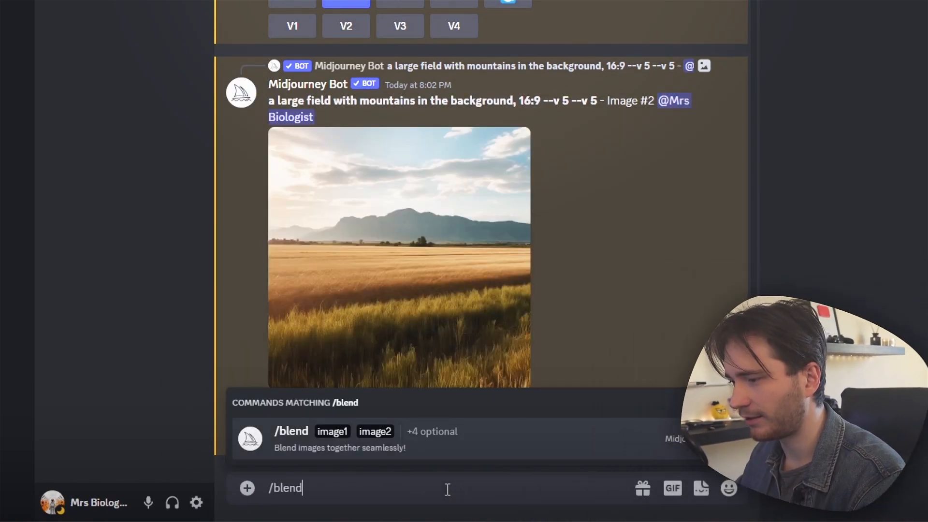
click(410, 457)
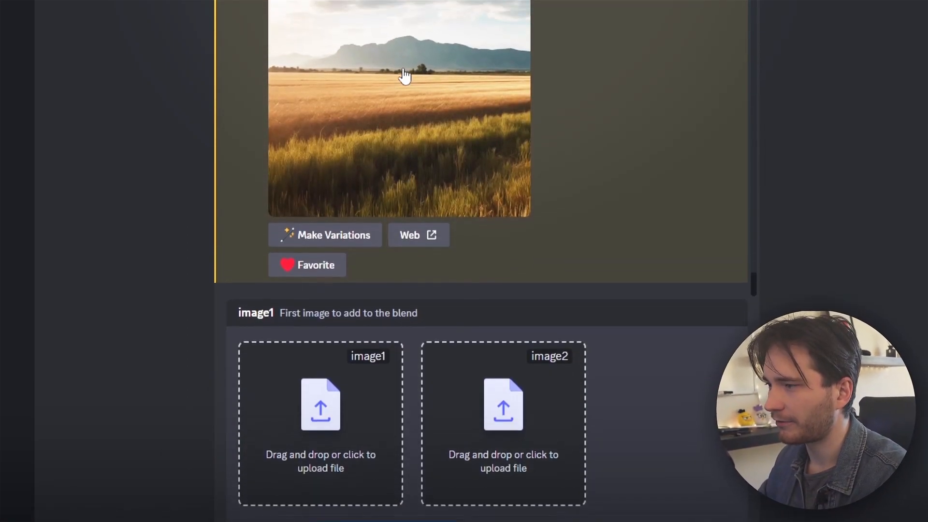
click(404, 38)
right_click(424, 145)
click(441, 186)
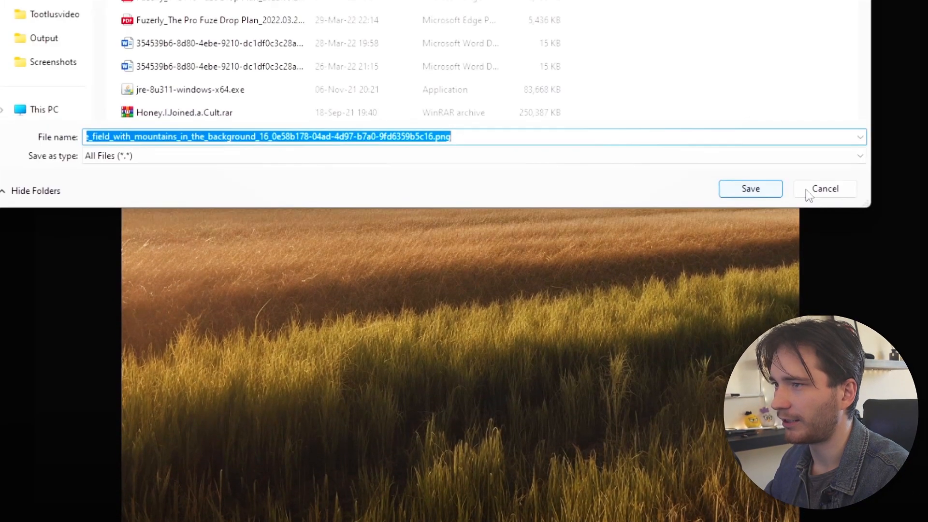
click(753, 193)
key(y)
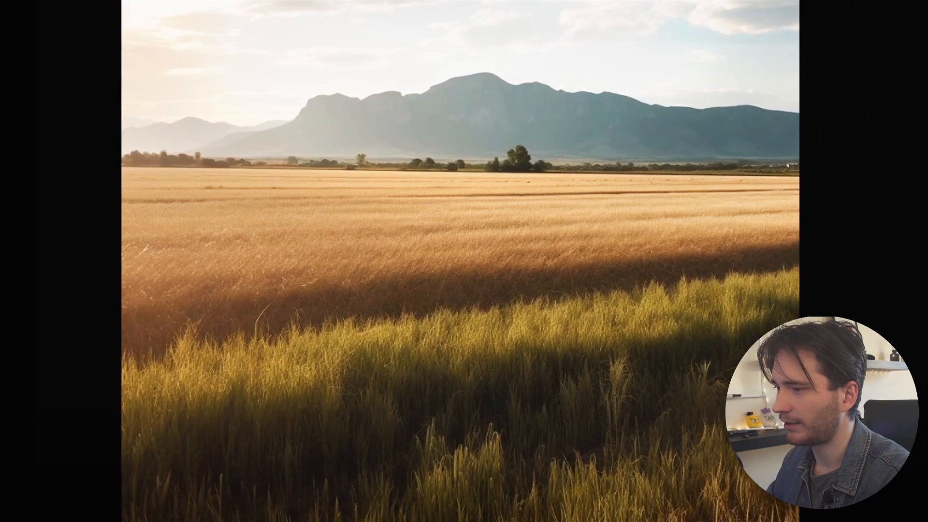
key(Escape)
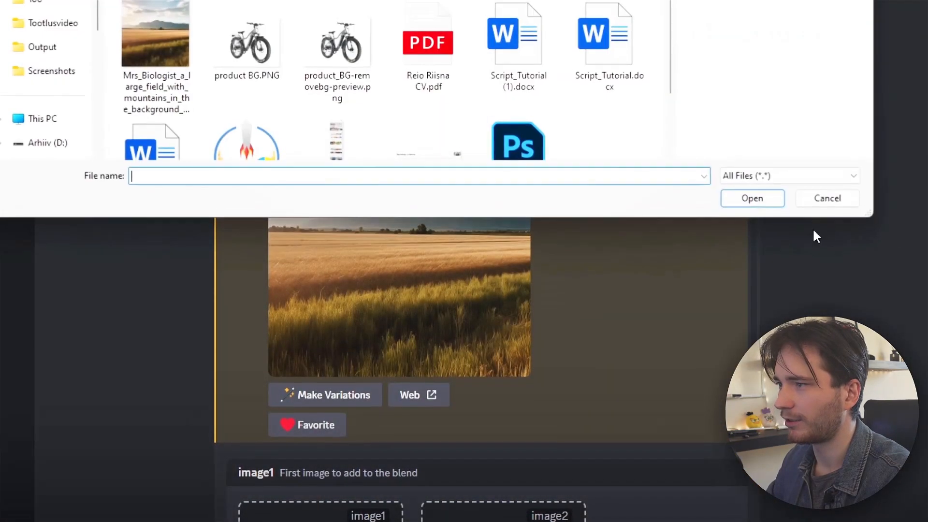
- Blend the saved field image as image1 with product_BG-removebg-preview.png as image2, adding "-- 16:9", and open the generated grid
double_click(179, 48)
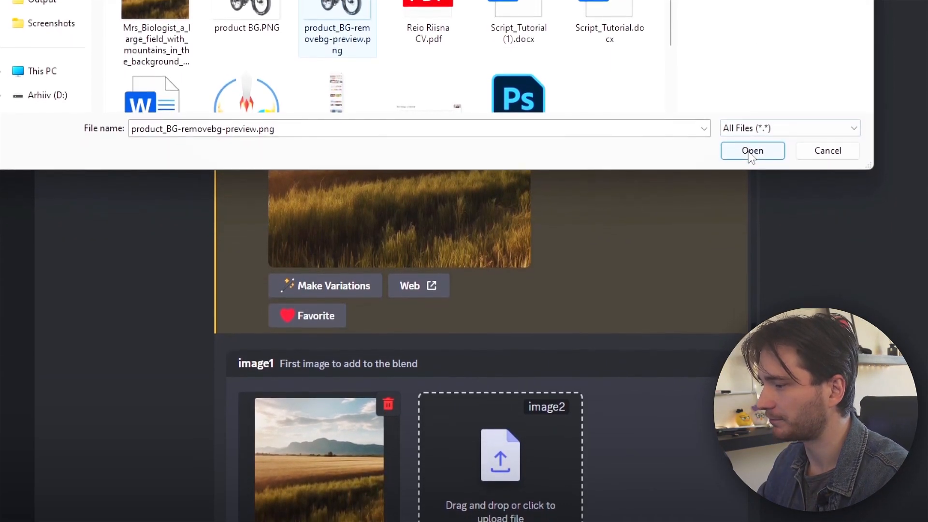
click(752, 172)
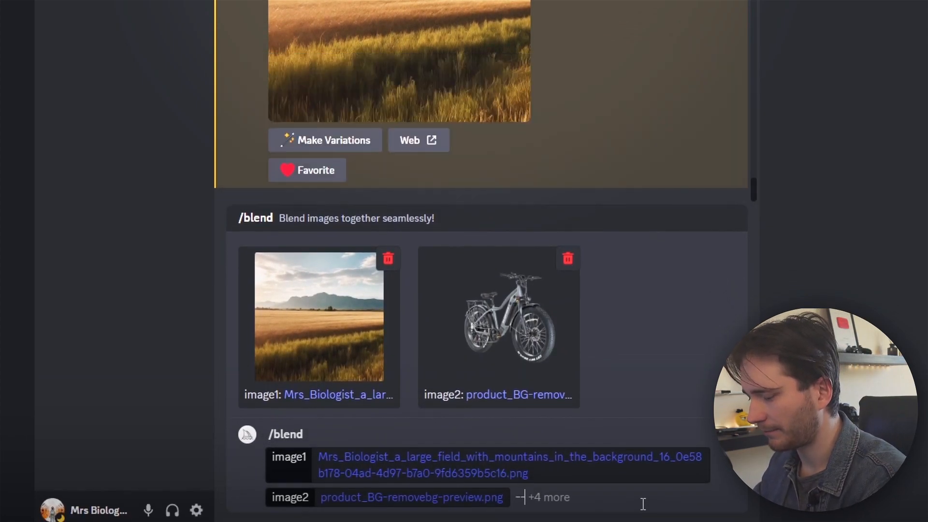
text(, )
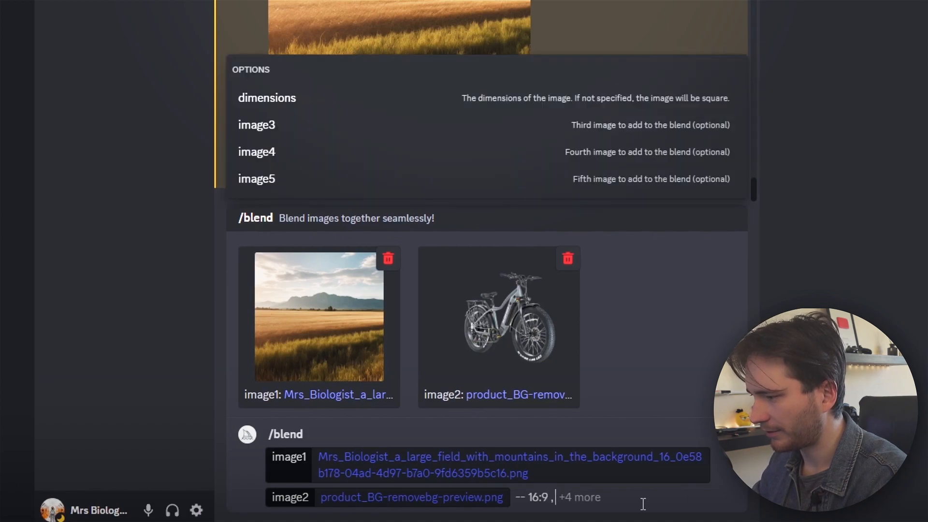
text(mo)
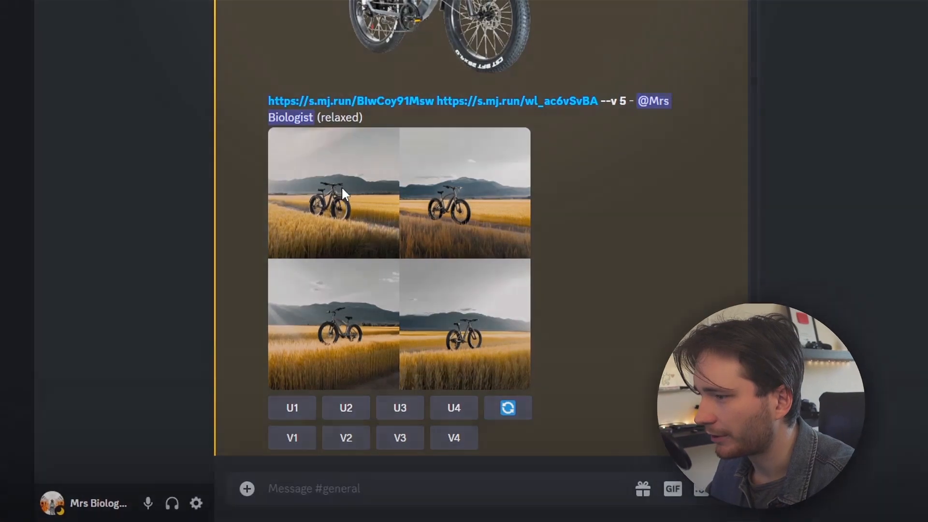
click(342, 186)
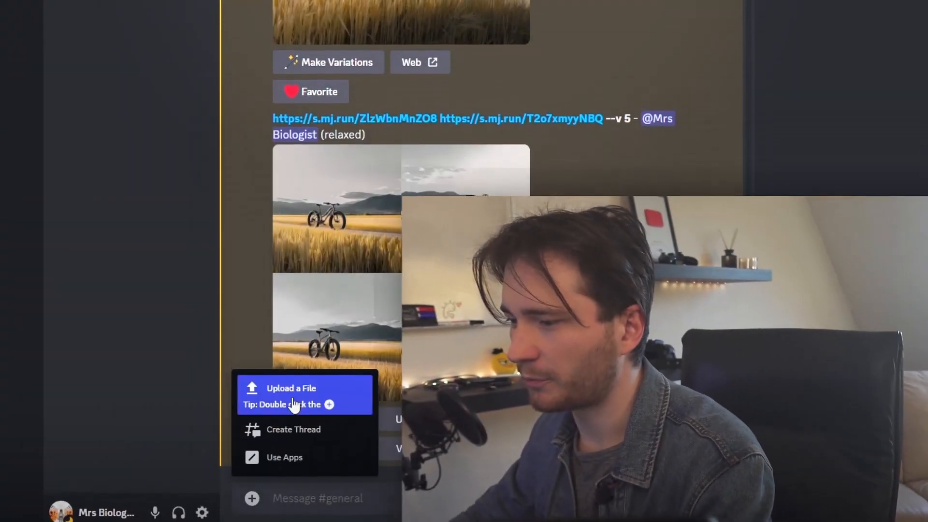
- Upload product_BG-removebg-preview.png to the channel as a message
click(293, 405)
click(341, 135)
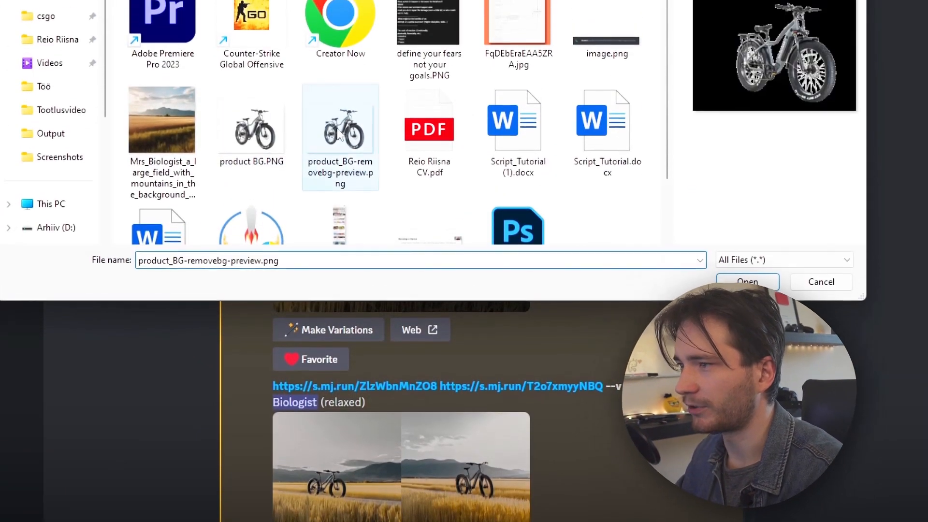
click(759, 283)
key(Return)
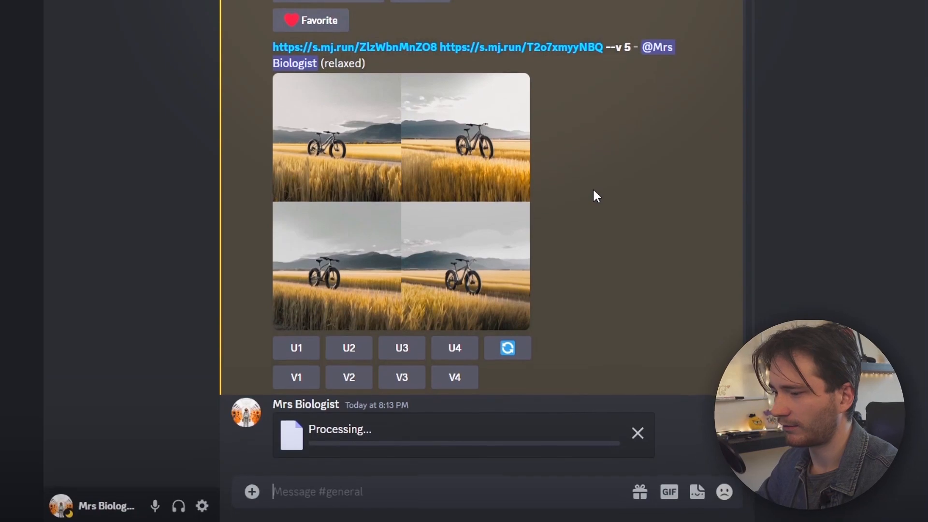
- Copy the link of the uploaded bike image from its enlarged view and close the view
click(420, 252)
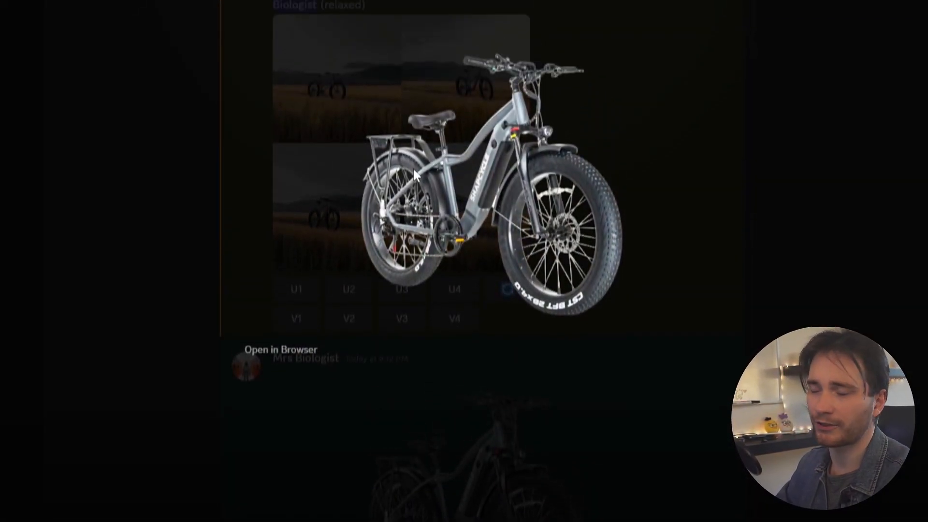
right_click(415, 217)
click(465, 288)
key(Escape)
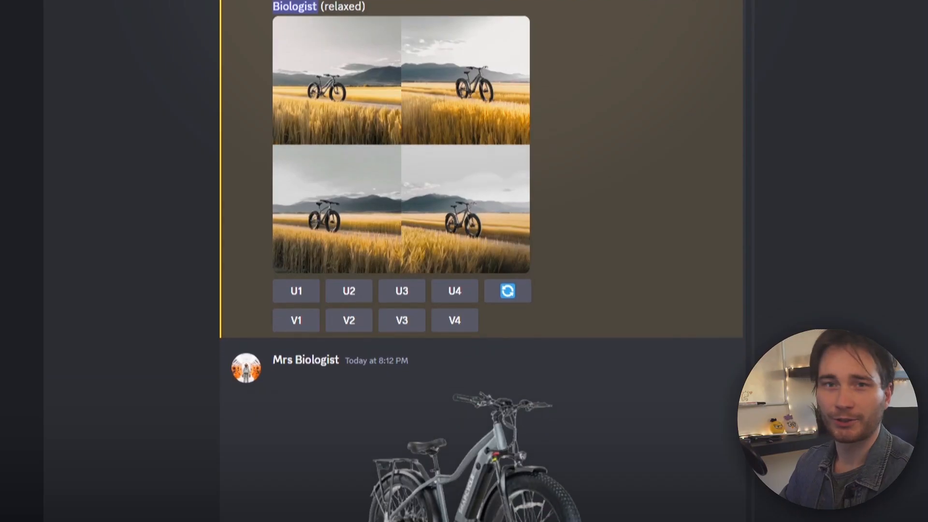
- Generate images with /imagine from the bike image link plus "rainy weather, large grass field, trees in the background, --ar 16:9" and enlarge the resulting grid
text(/imagine)
key(Tab)
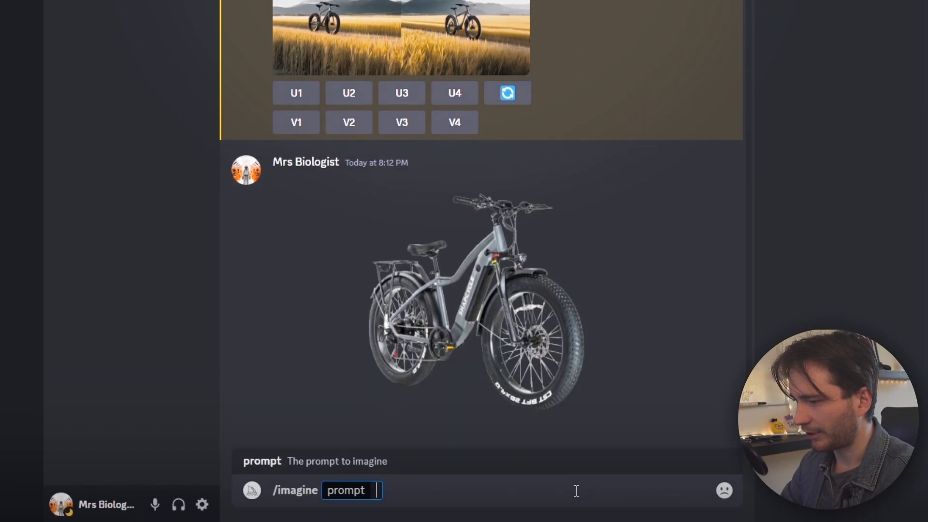
key(ctrl+v)
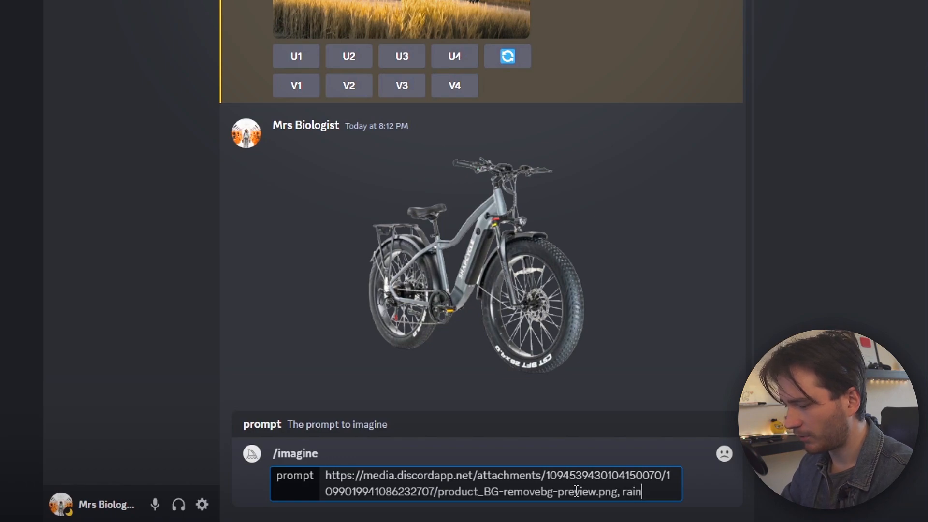
text(ther)
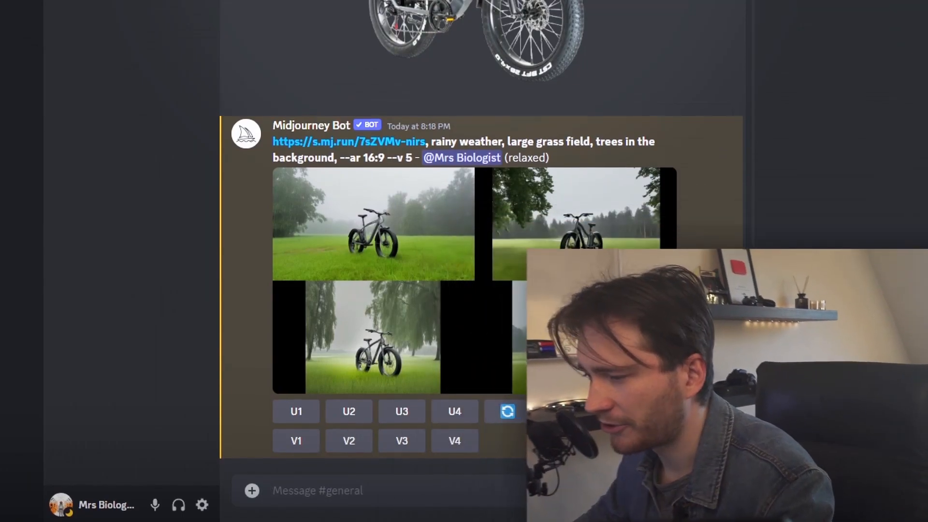
click(465, 239)
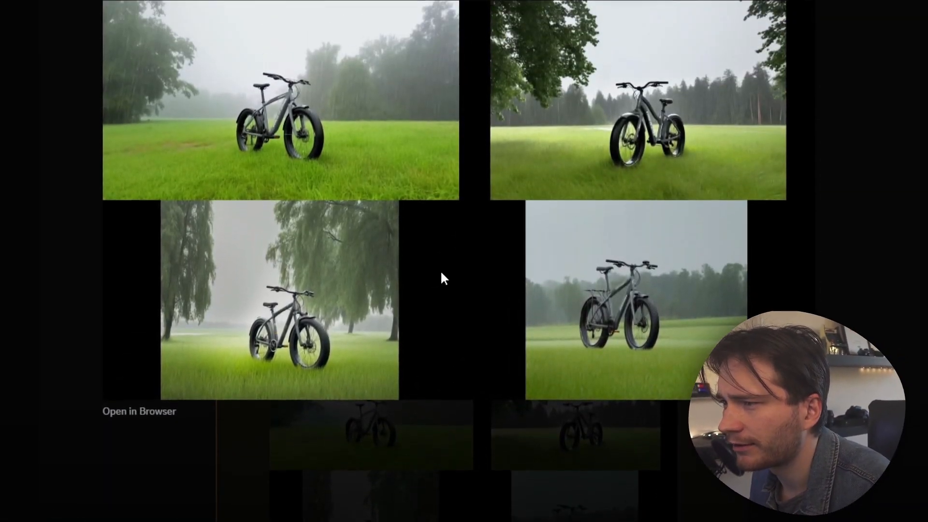